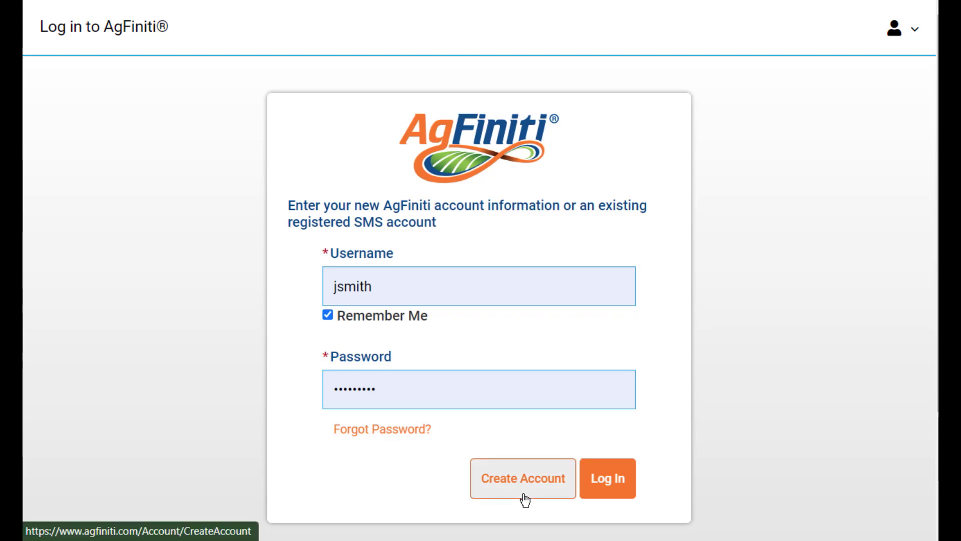
# Step: Start a new AgFiniti account registration, keeping the dealer search radius at 100 miles
pyautogui.click(523, 496)
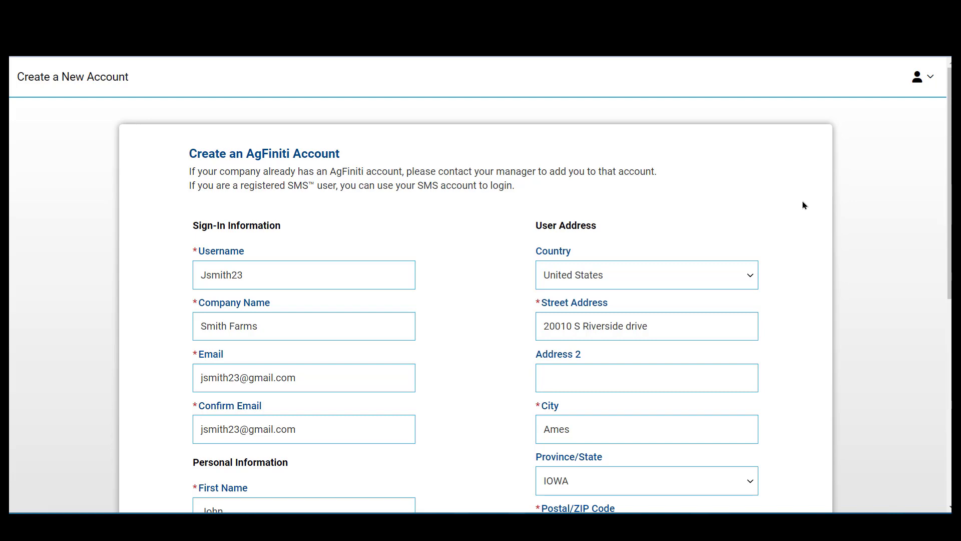
pyautogui.scroll(-8, 804, 205)
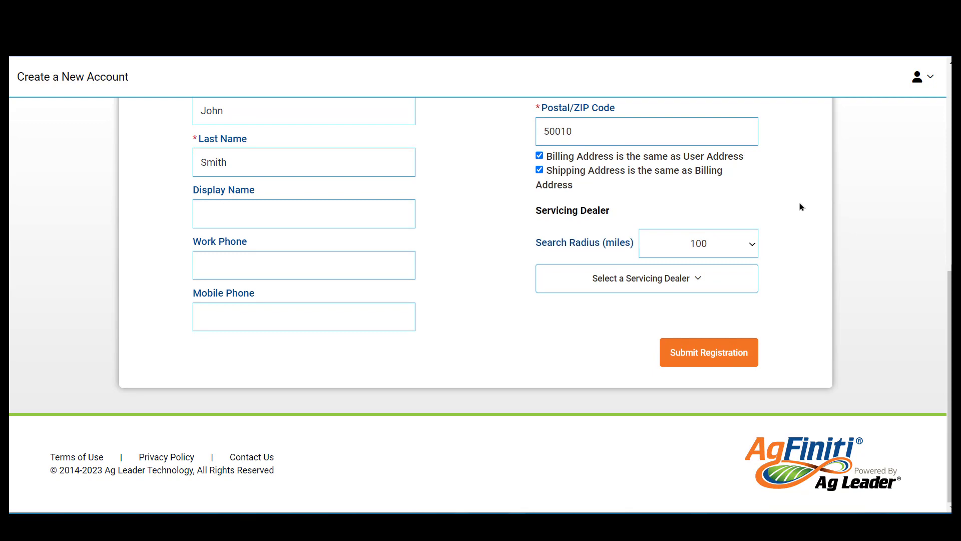
pyautogui.click(745, 240)
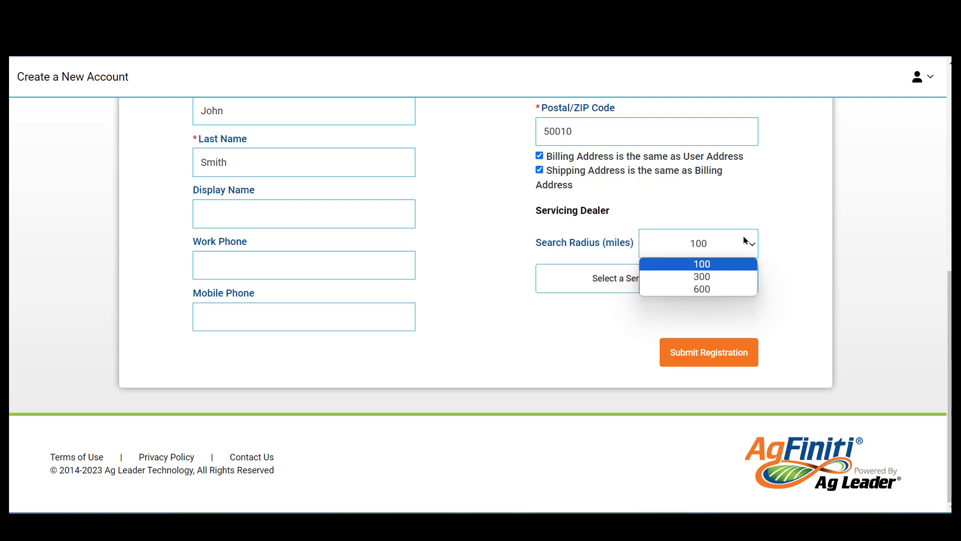
pyautogui.click(746, 242)
# Step: Review the Servicing Dealer list and close it without choosing a dealer
pyautogui.click(708, 278)
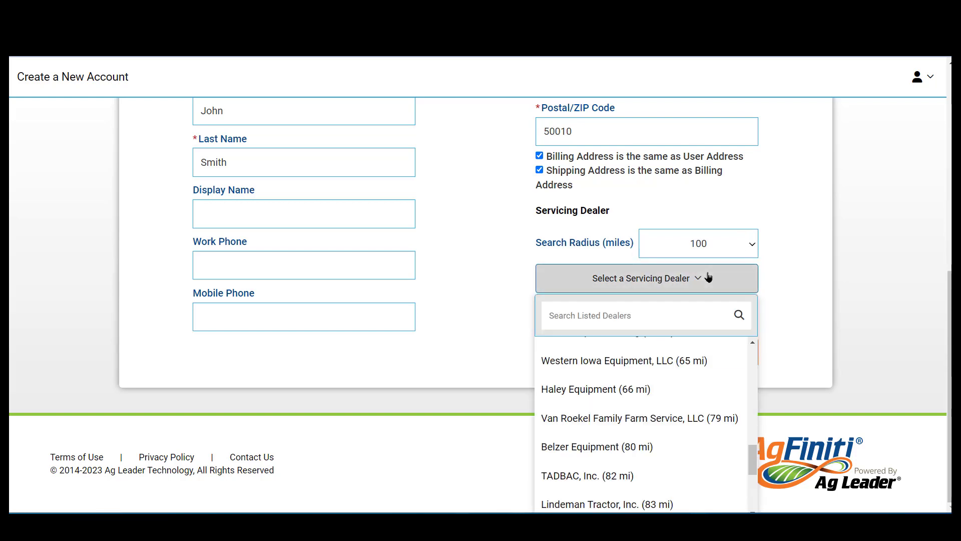
pyautogui.scroll(-5, 671, 361)
pyautogui.scroll(10, 674, 358)
pyautogui.click(676, 278)
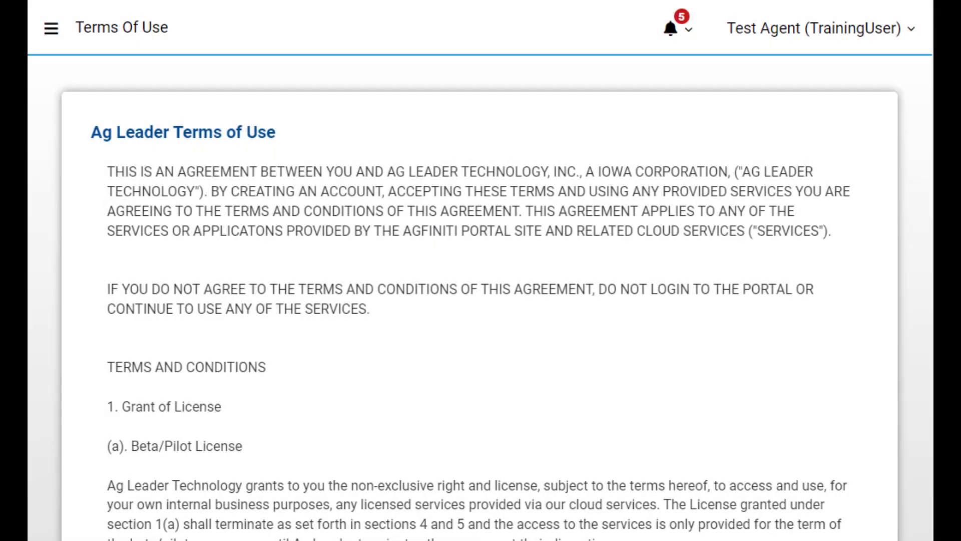
# Step: Scroll through the Terms of Use and tick the acceptance checkbox
pyautogui.scroll(-10, 714, 232)
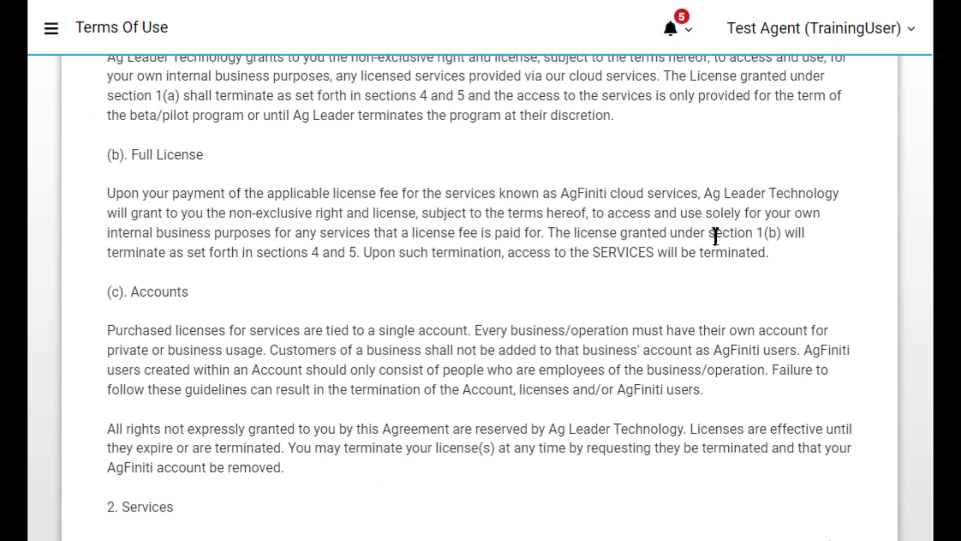
pyautogui.scroll(-20, 719, 246)
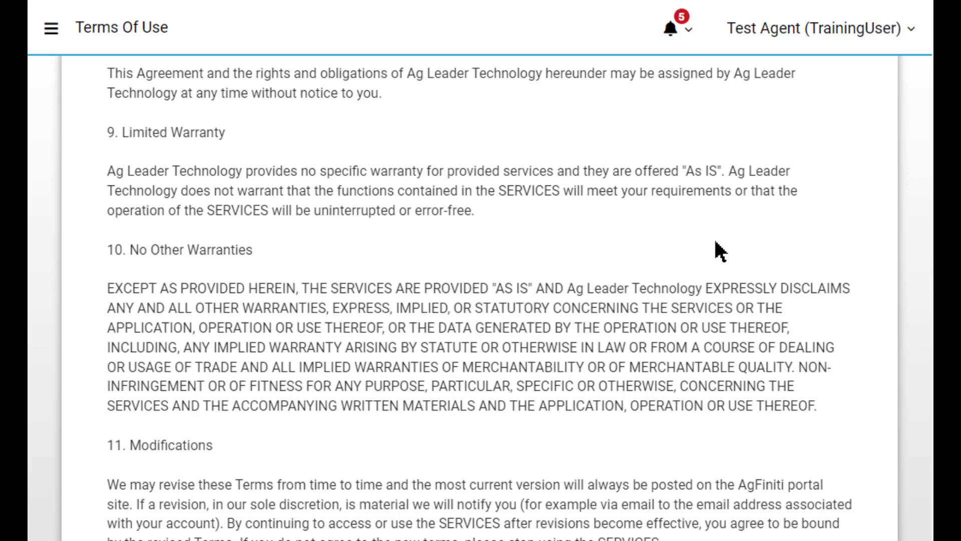
pyautogui.scroll(-5, 719, 249)
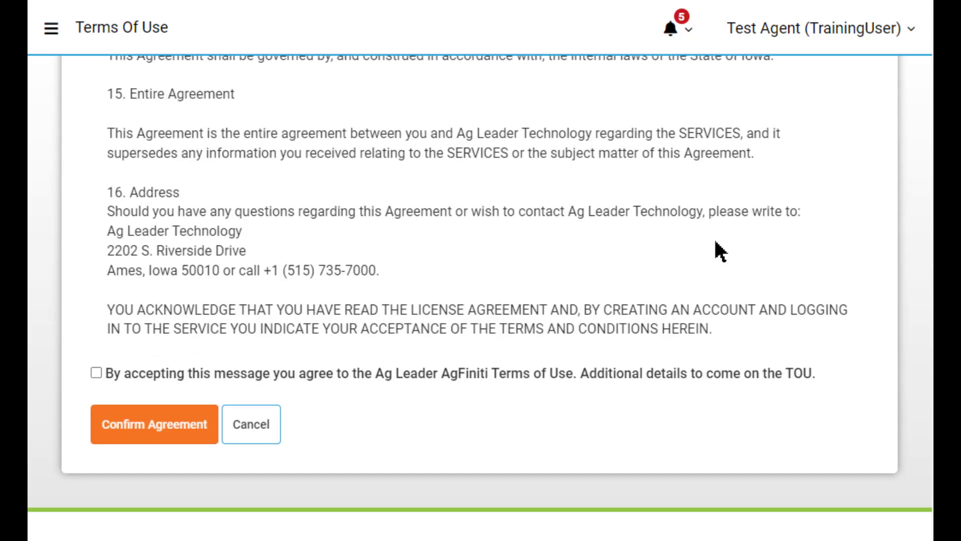
pyautogui.scroll(-2, 715, 243)
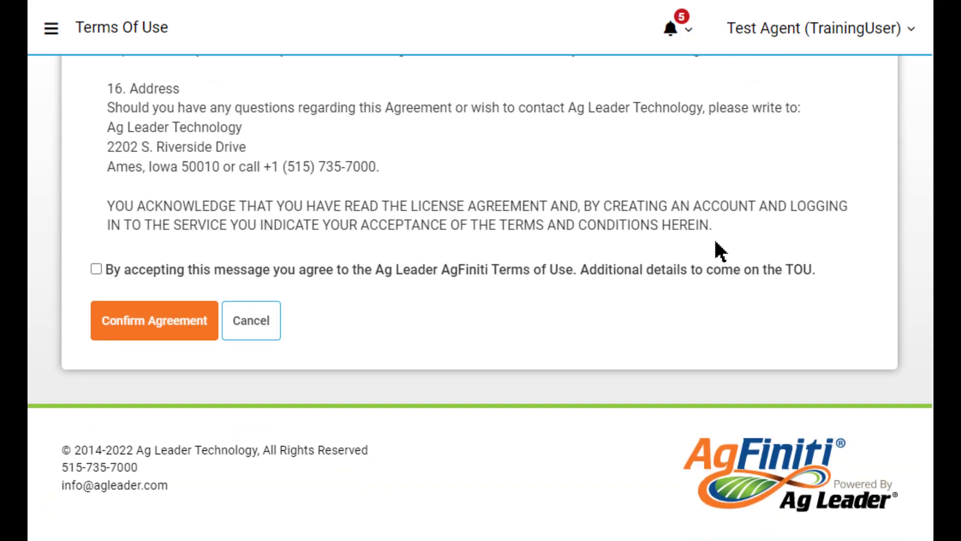
pyautogui.click(100, 268)
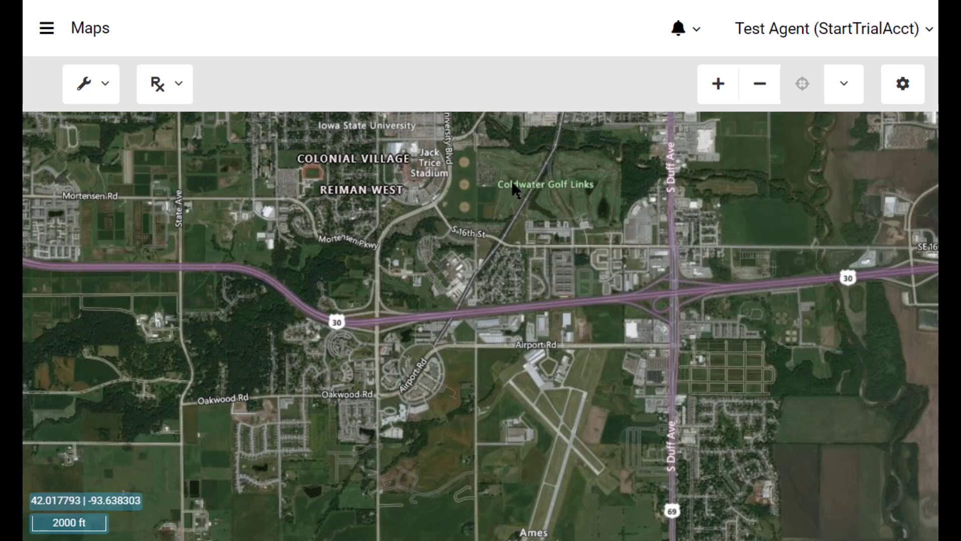
# Step: Go to the account's Files page from the site navigation menu
pyautogui.click(55, 32)
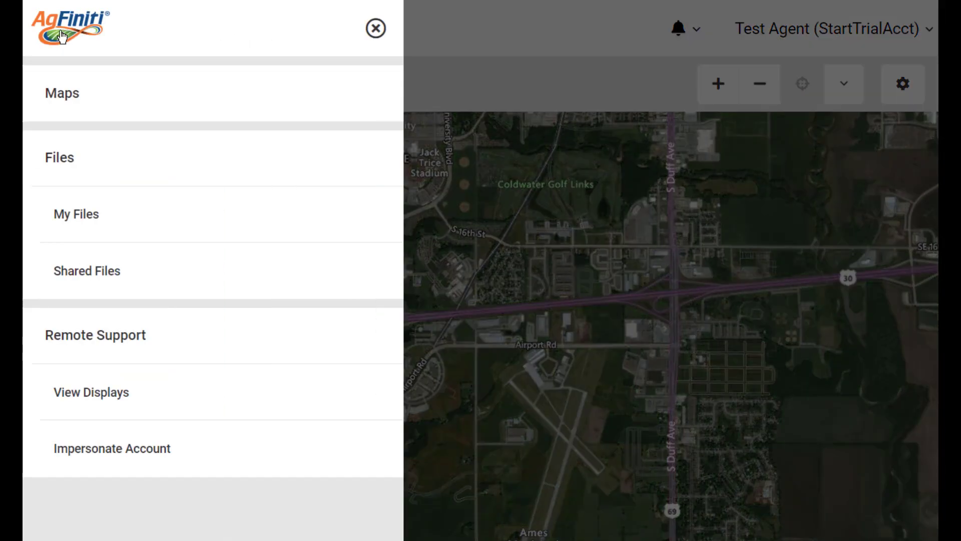
pyautogui.click(80, 167)
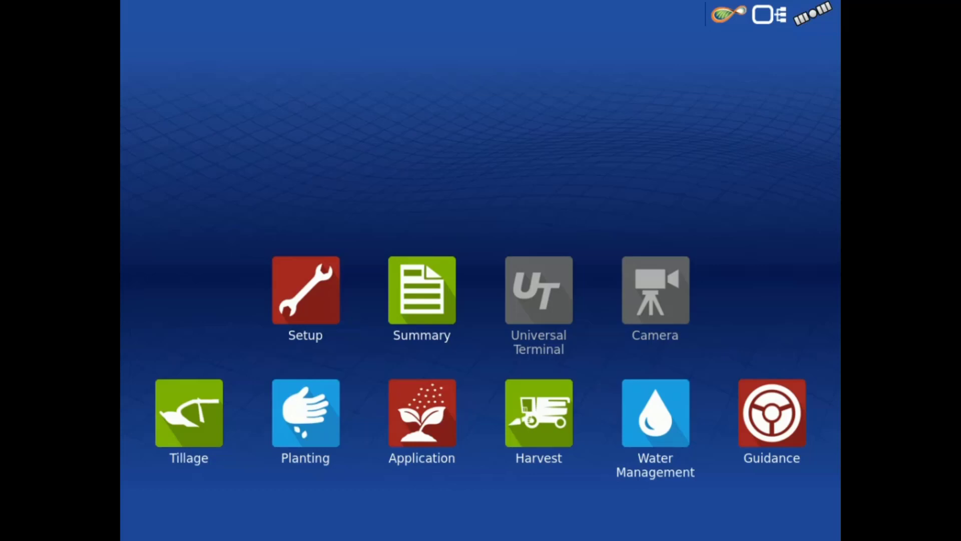
# Step: Open Data Transfer from the display's status icons and start the AgFiniti login
pyautogui.click(771, 14)
pyautogui.click(760, 136)
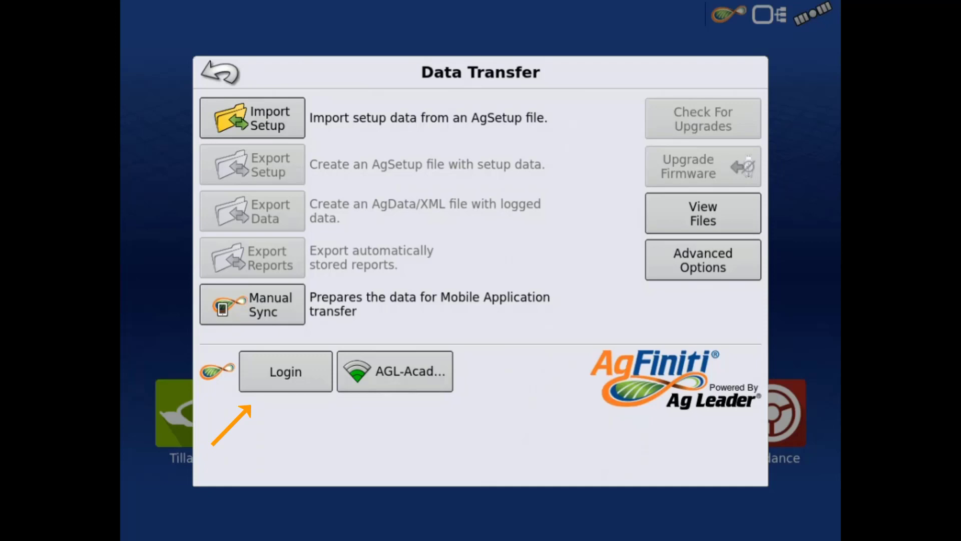
pyautogui.click(285, 372)
# Step: Enter the account username and password, log in, and dismiss the Registration Successful notice
pyautogui.click(480, 161)
pyautogui.write('jsmith')
pyautogui.press('Return')
pyautogui.write('*********')
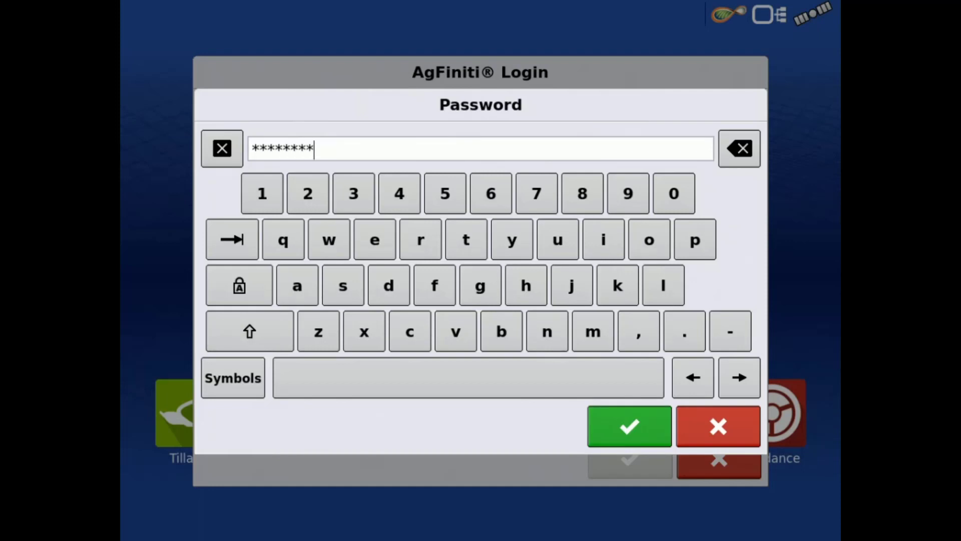
pyautogui.press('Return')
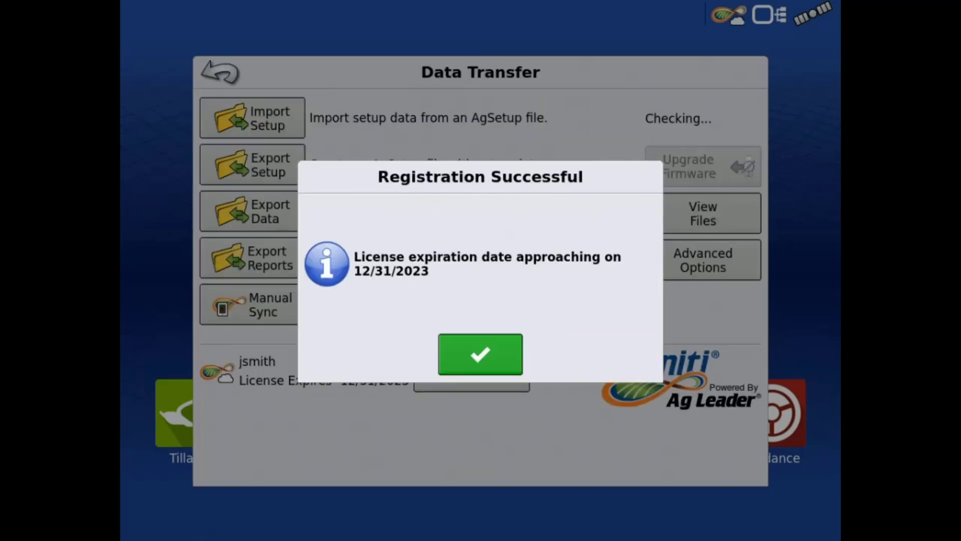
pyautogui.press('Return')
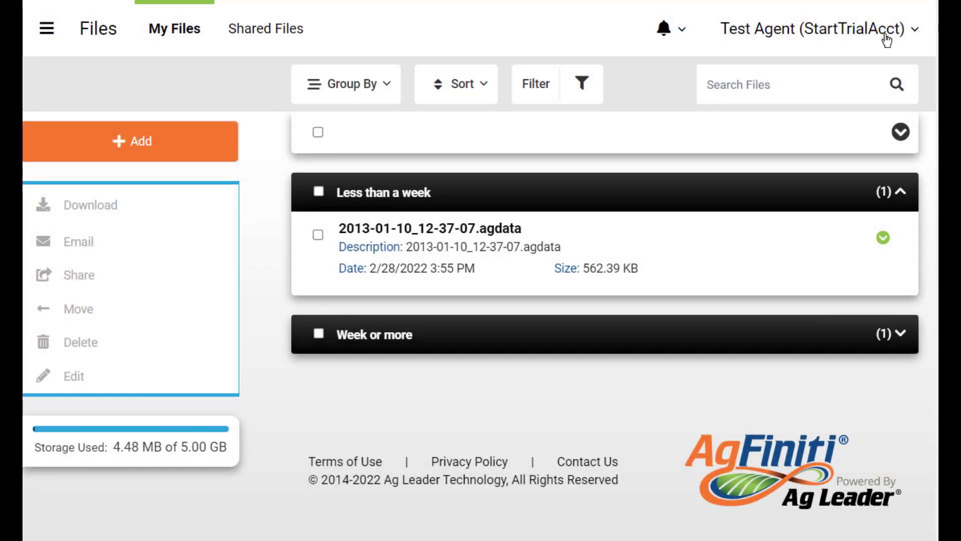
# Step: Open the top-right account menu to reach the Licenses page
pyautogui.click(887, 35)
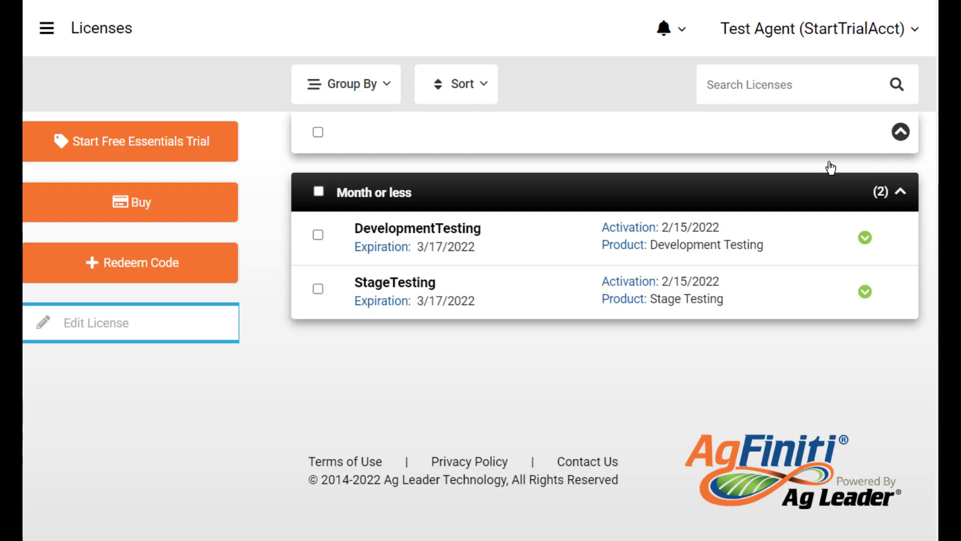
# Step: Start the free 30-day Essentials trial, then go to Buy licenses
pyautogui.click(223, 163)
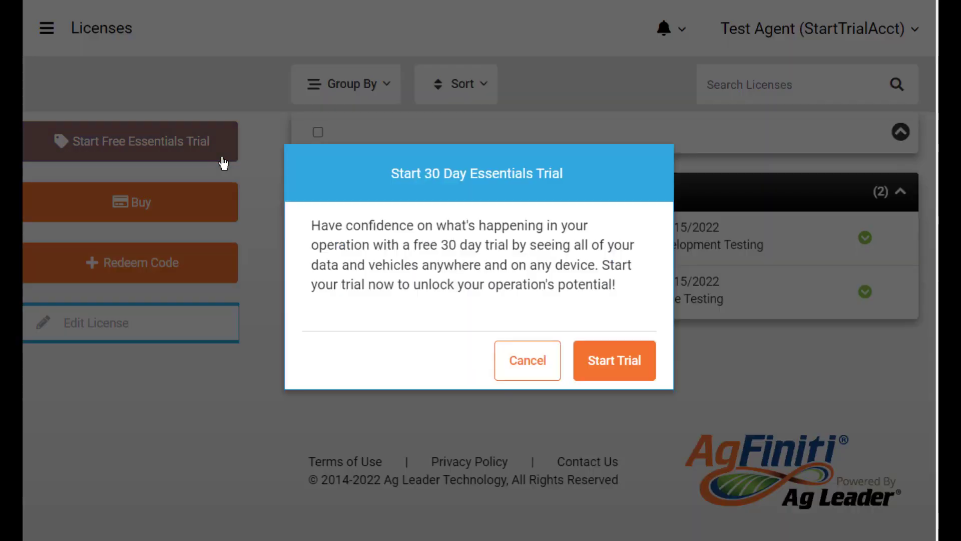
pyautogui.click(603, 360)
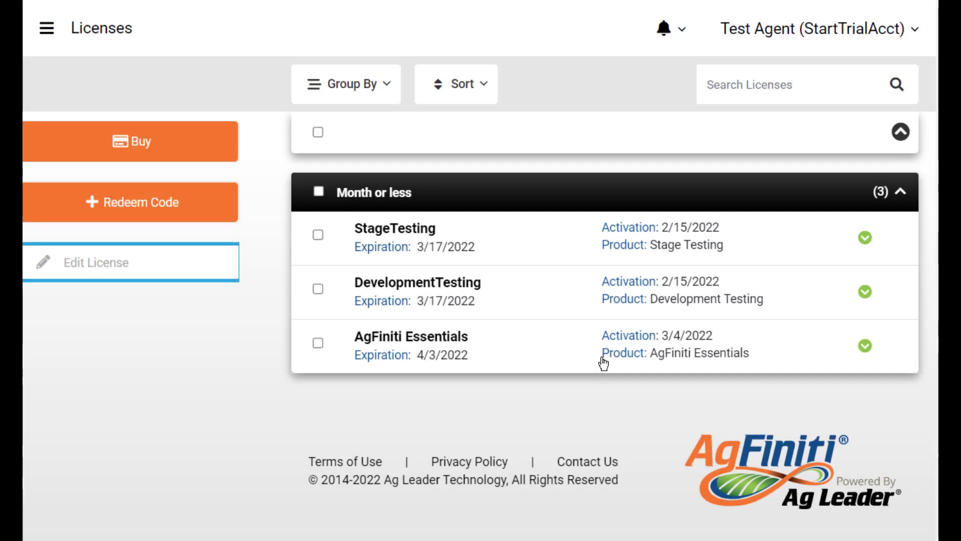
pyautogui.click(157, 150)
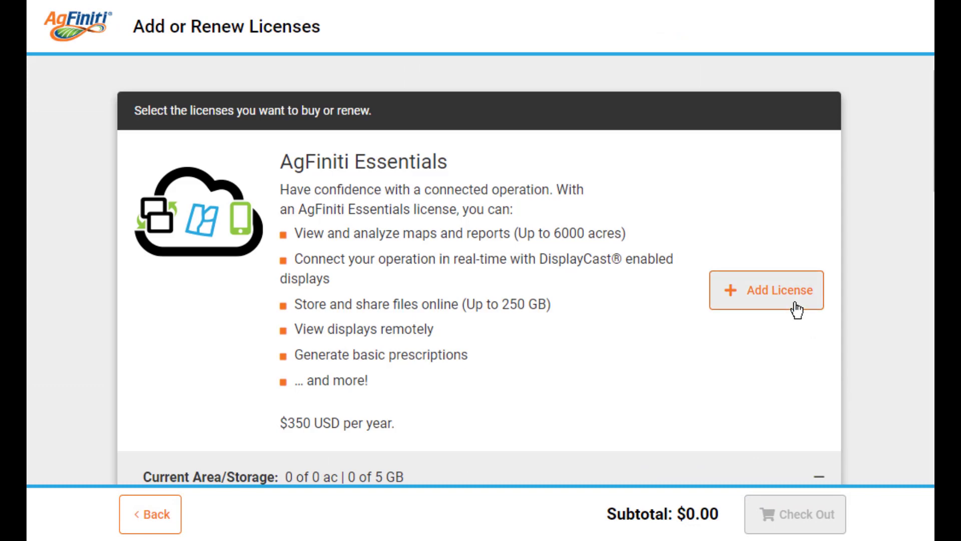
# Step: Add an AgFiniti Essentials license and check out, reviewing the $374.50 summary
pyautogui.click(797, 310)
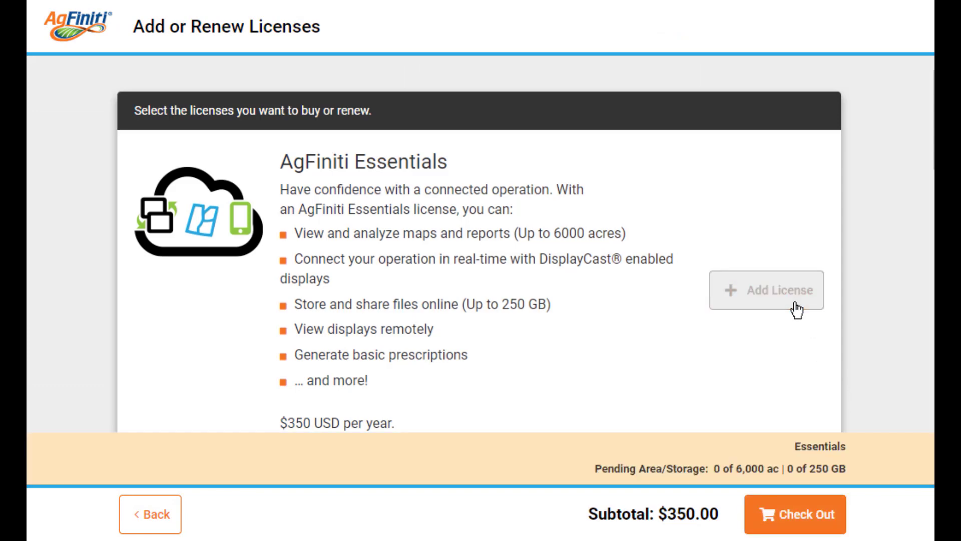
pyautogui.scroll(-15, 794, 302)
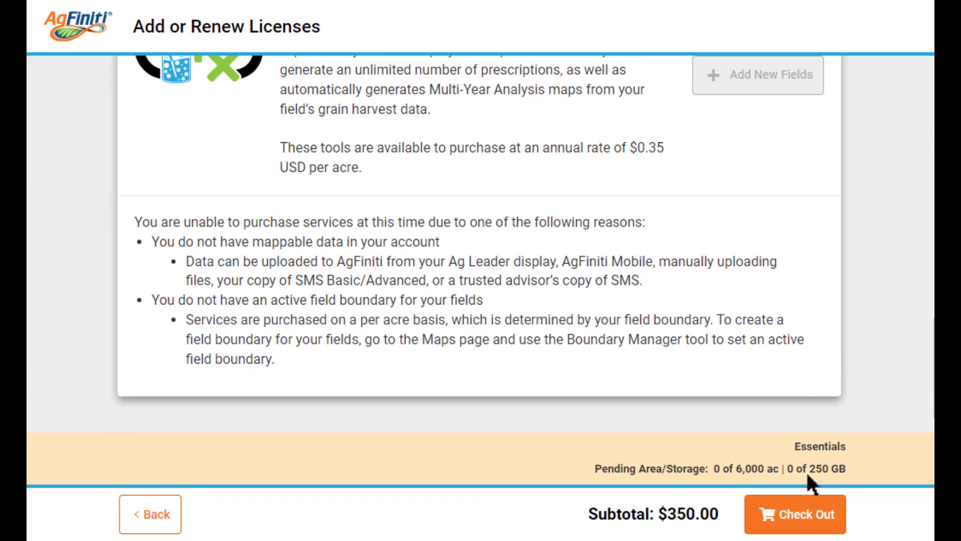
pyautogui.click(814, 528)
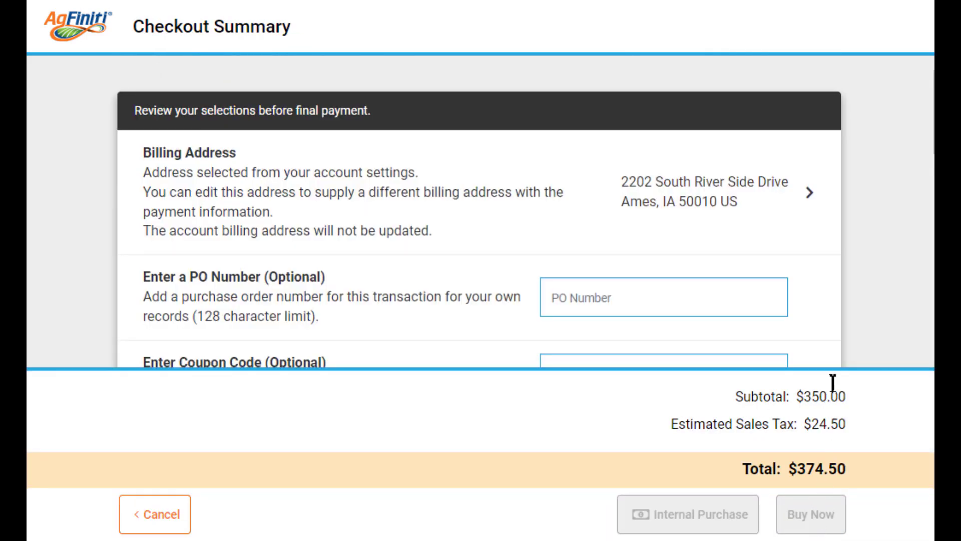
pyautogui.scroll(-8, 857, 344)
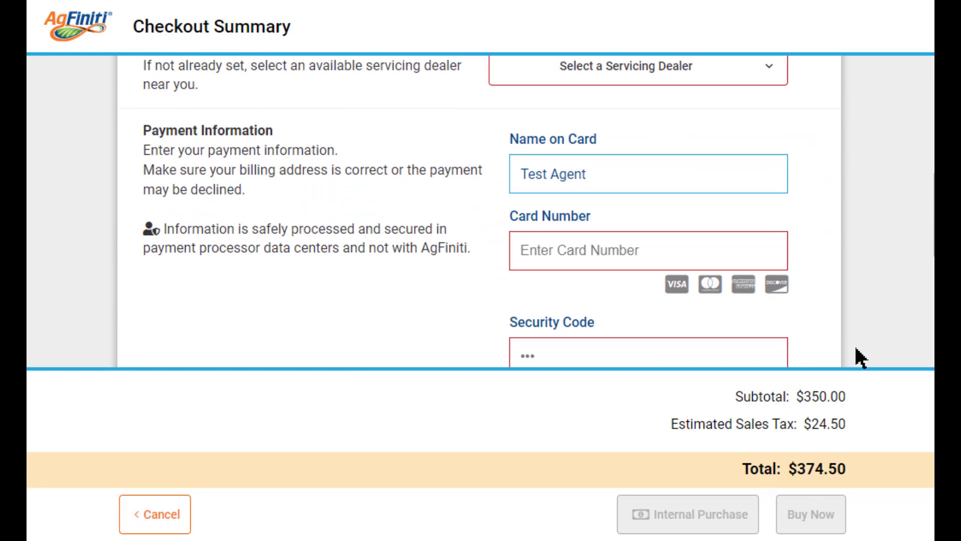
pyautogui.scroll(-6, 854, 347)
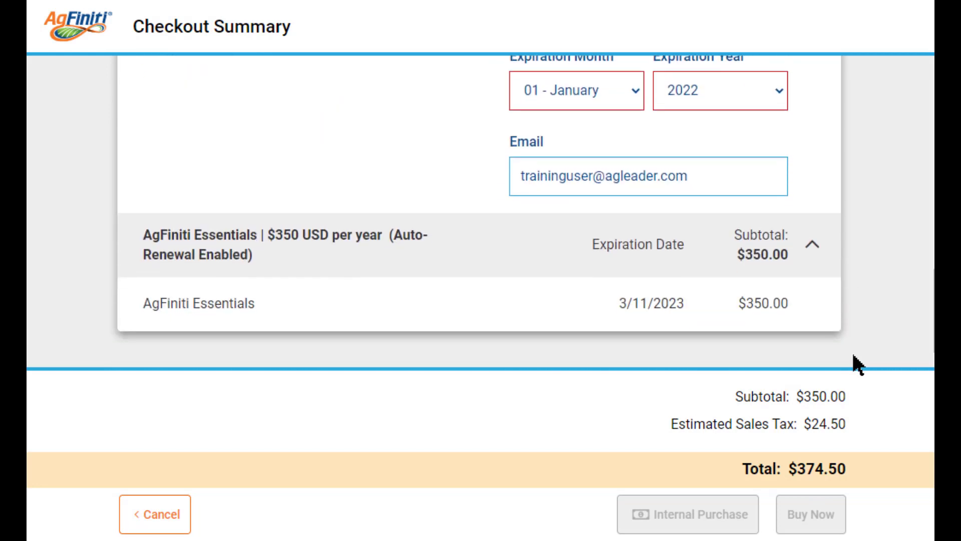